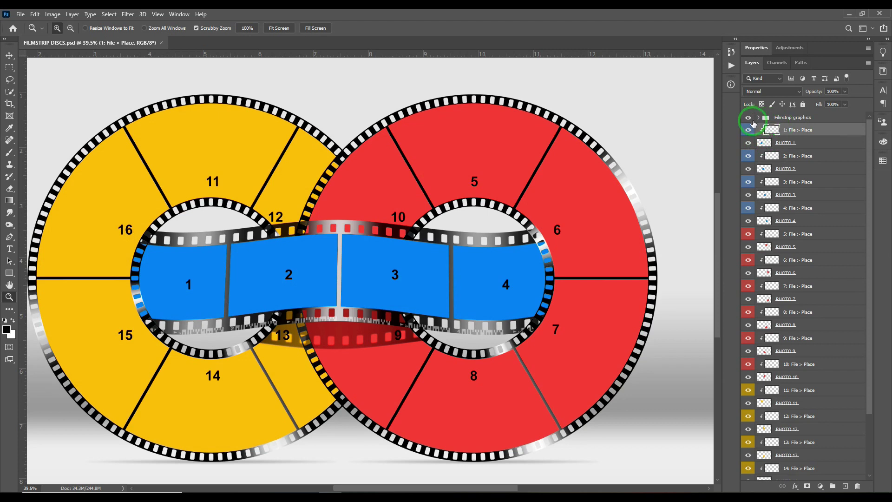
# Examine the layers contained in the Filmstrip graphics group
pyautogui.click(758, 117)
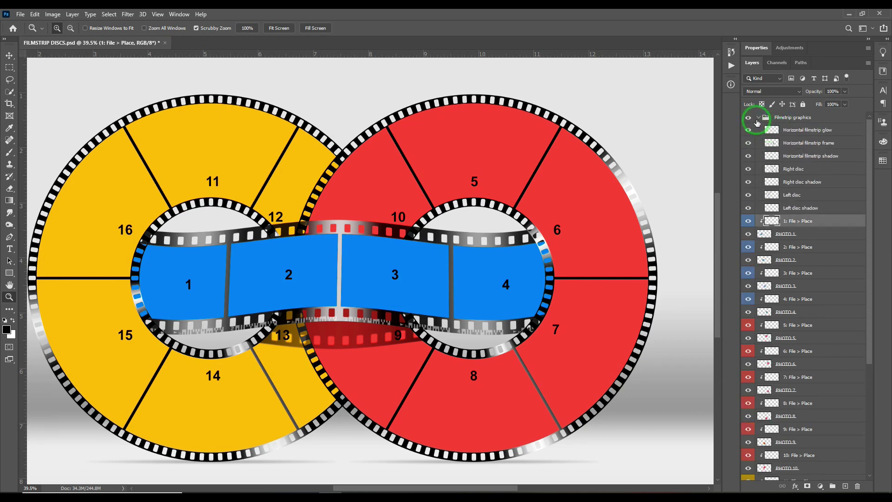
pyautogui.click(758, 118)
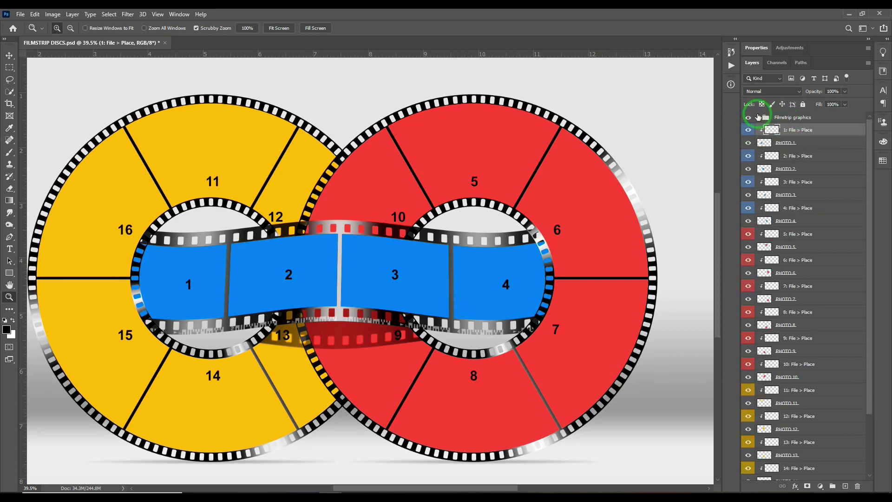
pyautogui.click(758, 118)
pyautogui.click(758, 118)
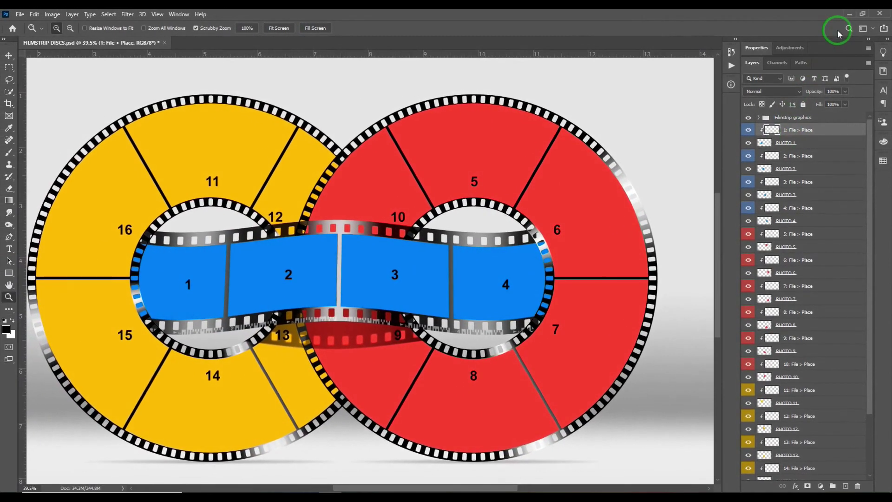
# Open CRT 0031.jpg, copy the whole picture, and close it to return to FILMSTRIP DISCS.psd
pyautogui.click(848, 15)
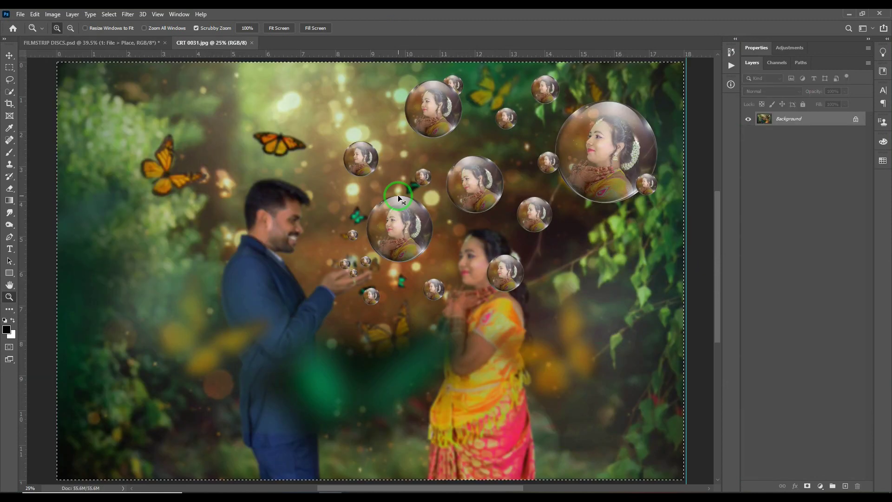
pyautogui.hotkey('ctrl', 'w')
pyautogui.press('v')
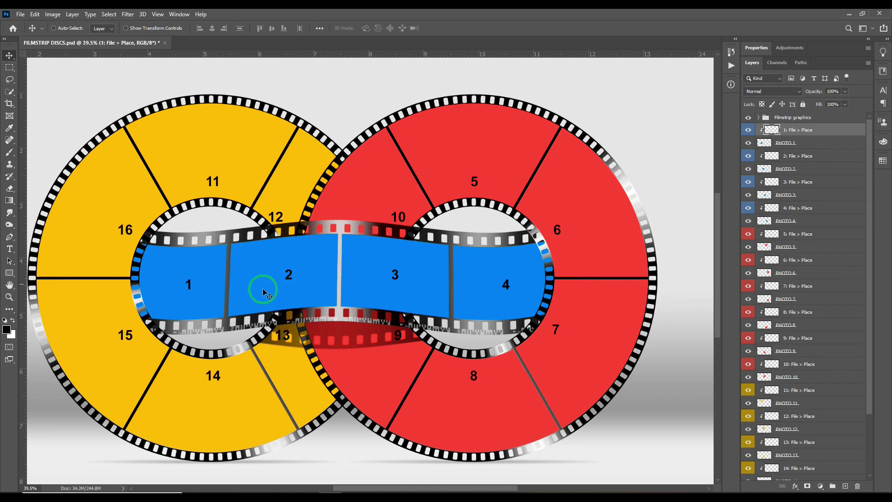
# Paste the copied picture into the "6: File > Place" layer above PHOTO 6, accepting the colour profile conversion
pyautogui.click(788, 195)
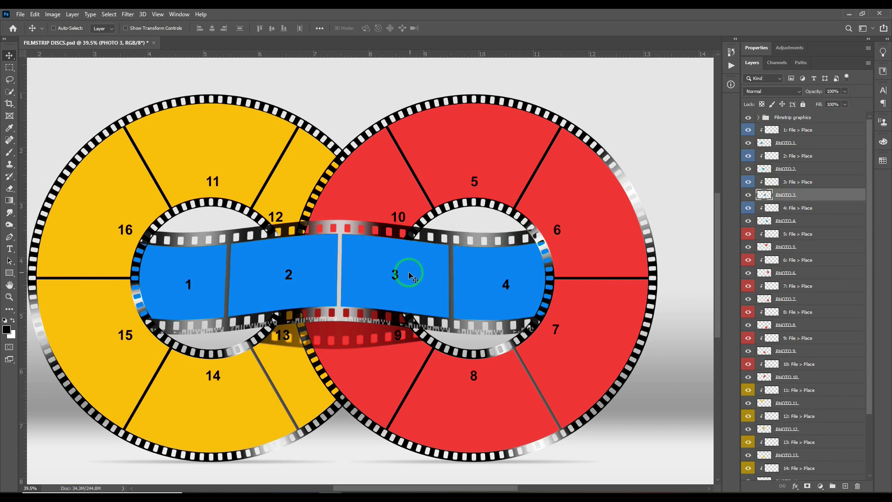
pyautogui.rightClick(609, 212)
pyautogui.click(758, 272)
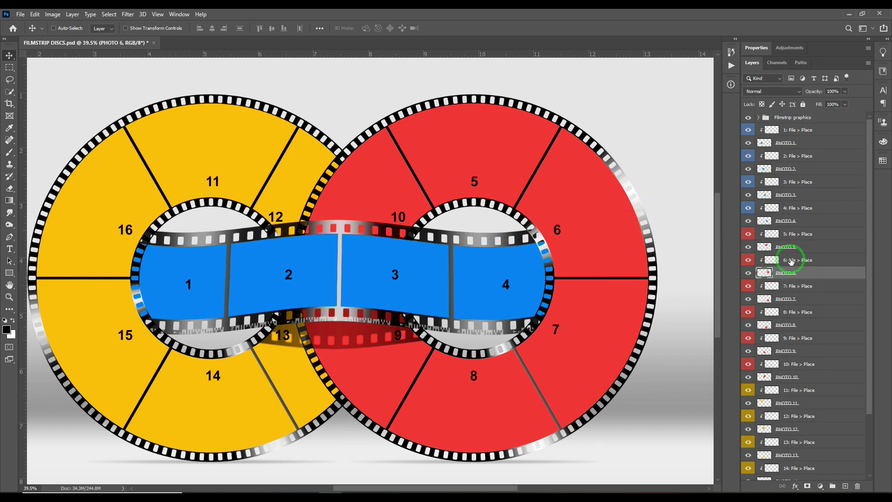
pyautogui.click(785, 263)
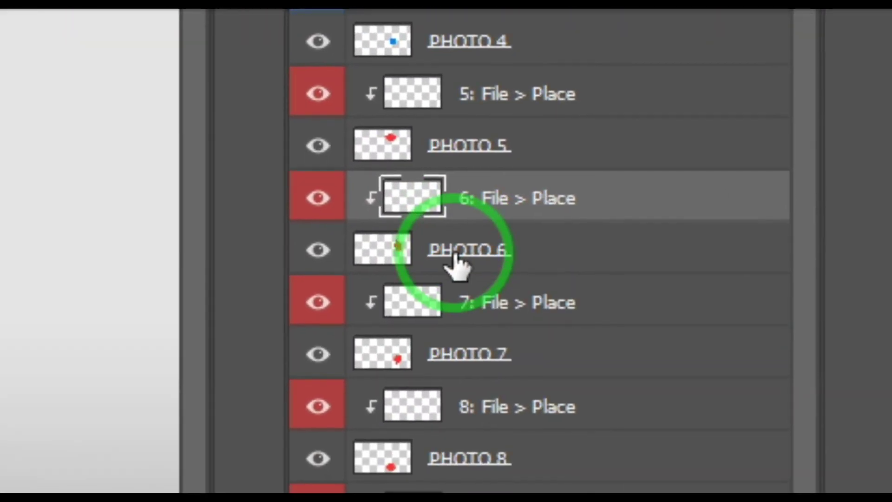
pyautogui.click(782, 274)
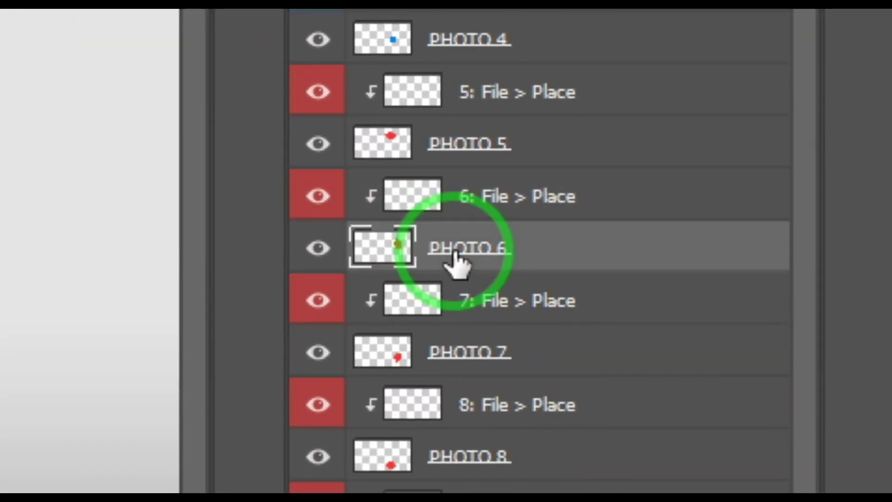
pyautogui.scroll(2, 534, 250)
pyautogui.click(532, 250)
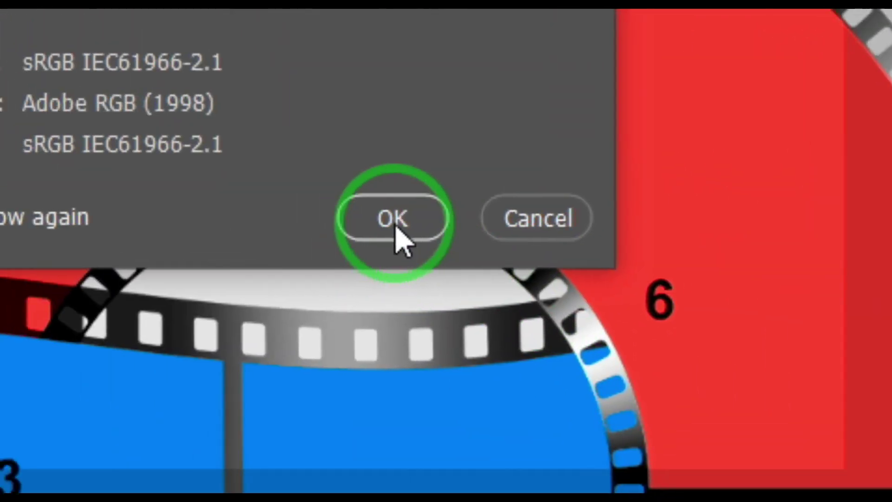
pyautogui.click(398, 235)
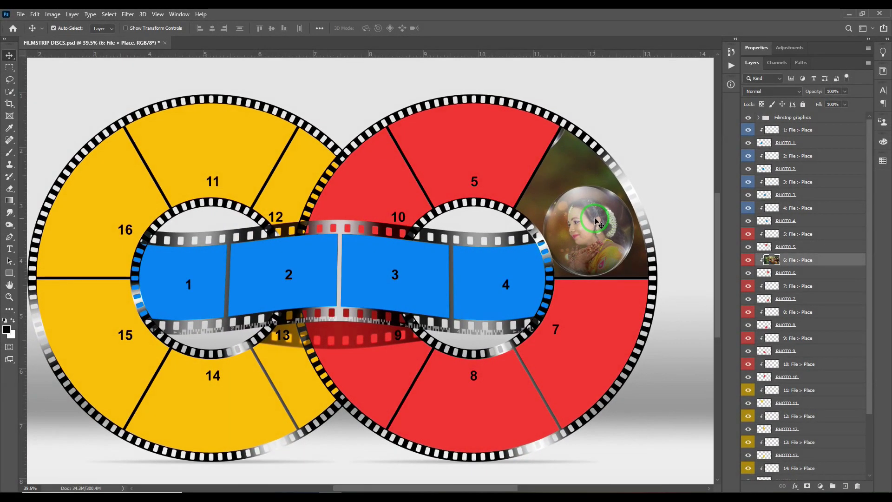
# Free Transform the pasted picture, scaling it down and positioning it so the woman in yellow fills segment 6 of the red disc
pyautogui.hotkey('ctrl', 't')
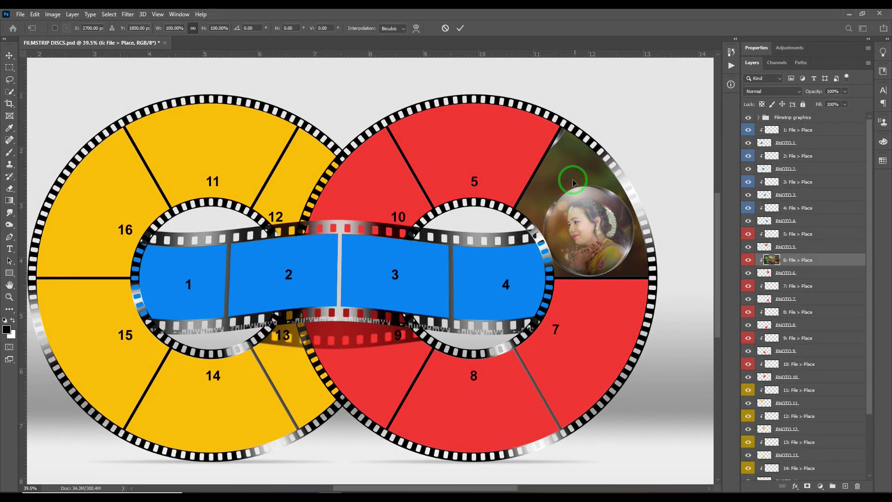
pyautogui.moveTo(585, 180); pyautogui.dragTo(528, 198)
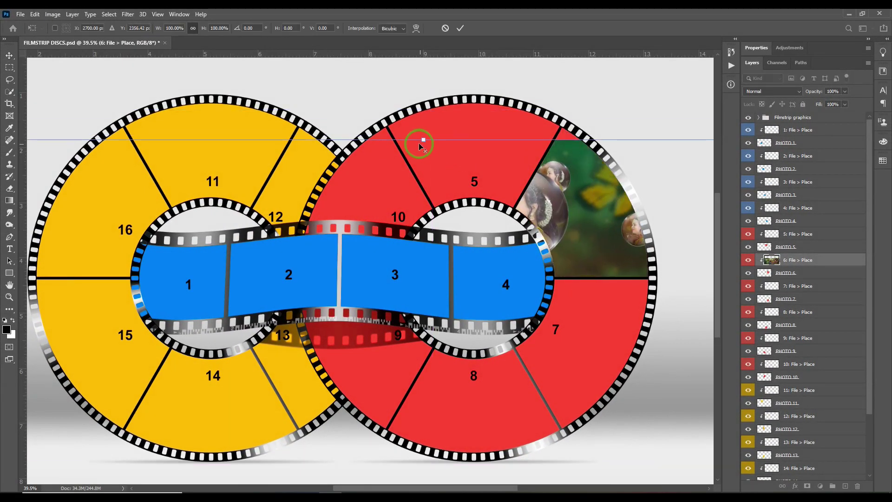
pyautogui.moveTo(441, 255); pyautogui.dragTo(434, 368)
pyautogui.moveTo(465, 400); pyautogui.dragTo(567, 136)
pyautogui.press('Return')
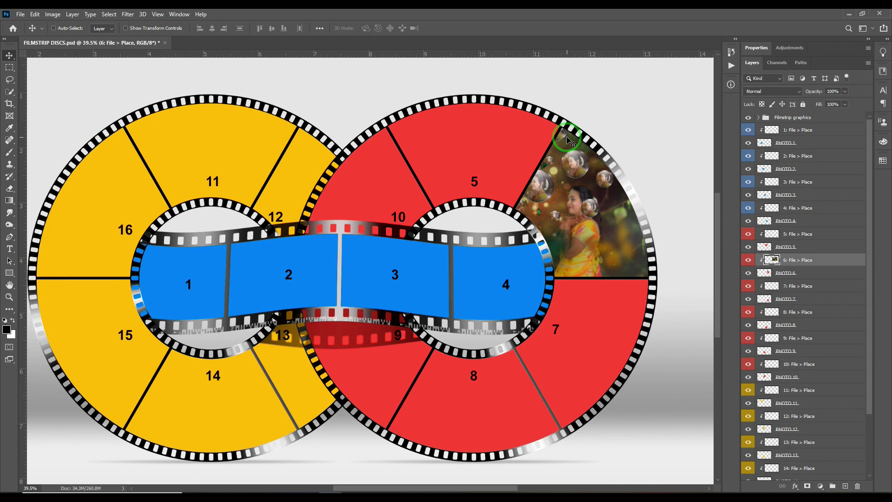
# Try deleting the picture layer in segment 6, restore it, and undo the transform and the paste
pyautogui.press('Delete')
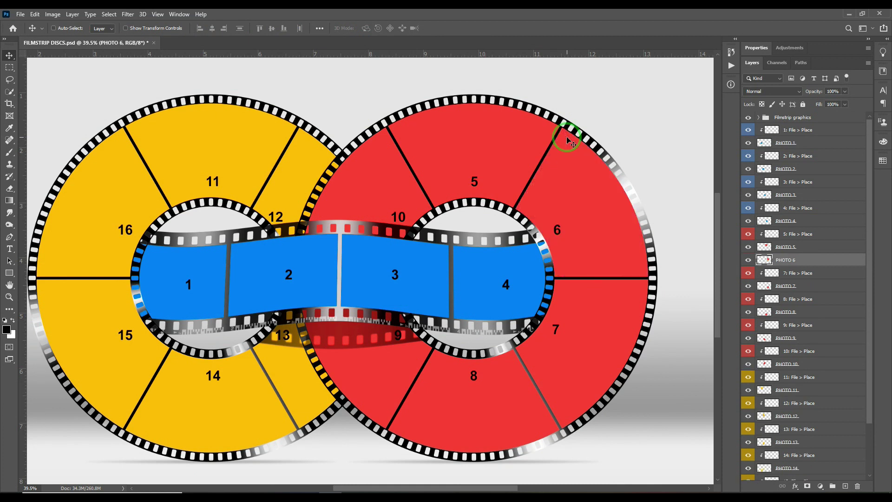
pyautogui.hotkey('ctrl', 'z')
pyautogui.press('ctrl')
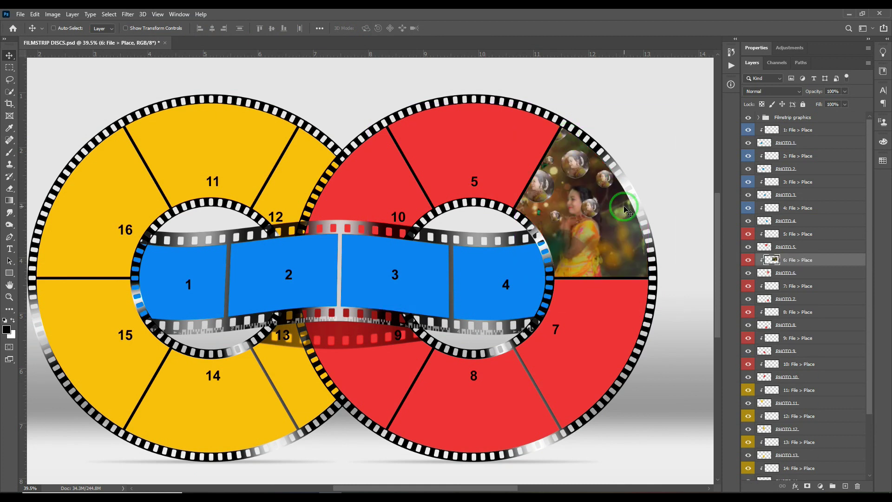
pyautogui.hotkey('ctrl', 'z')
pyautogui.hotkey('ctrl', 'z')
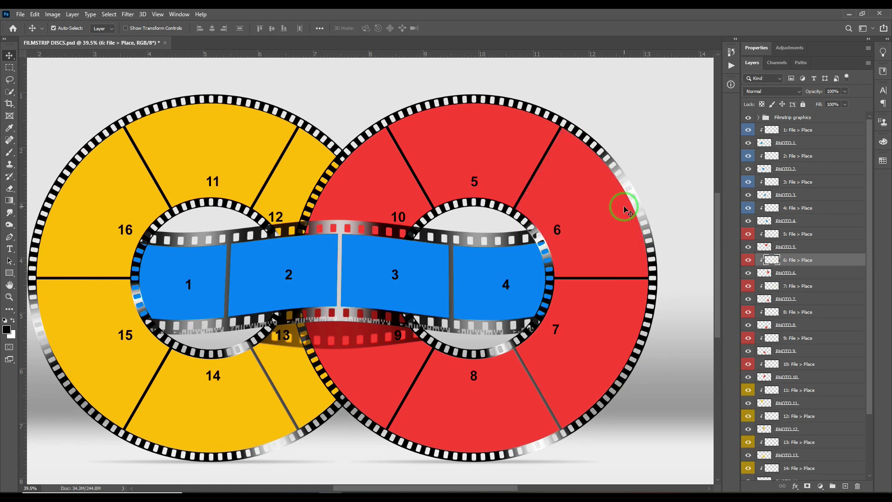
# Place aishwarya-pisse-agnisakshi-sets2 from the Pictures folder as a linked file in the "1: File > Place" layer
pyautogui.click(803, 184)
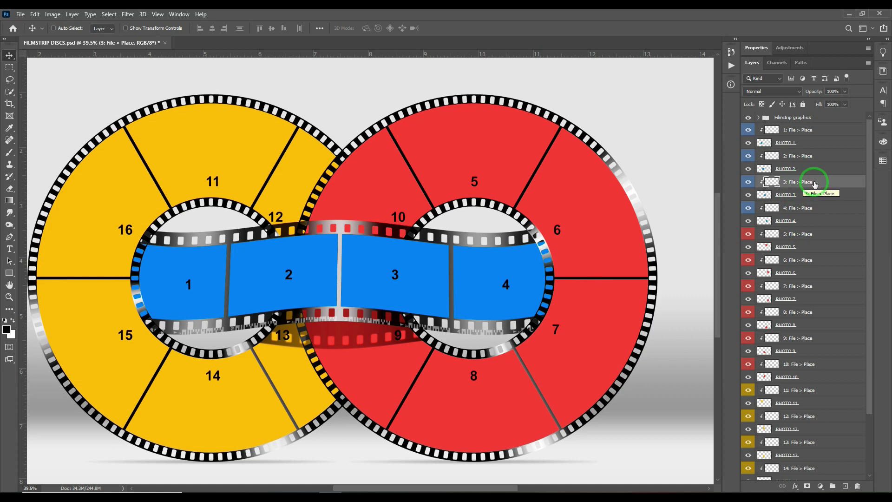
pyautogui.click(794, 133)
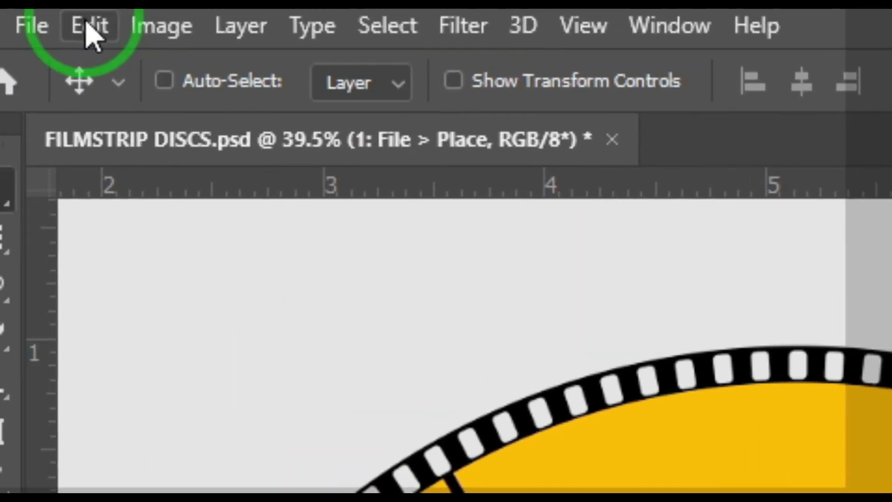
pyautogui.click(80, 28)
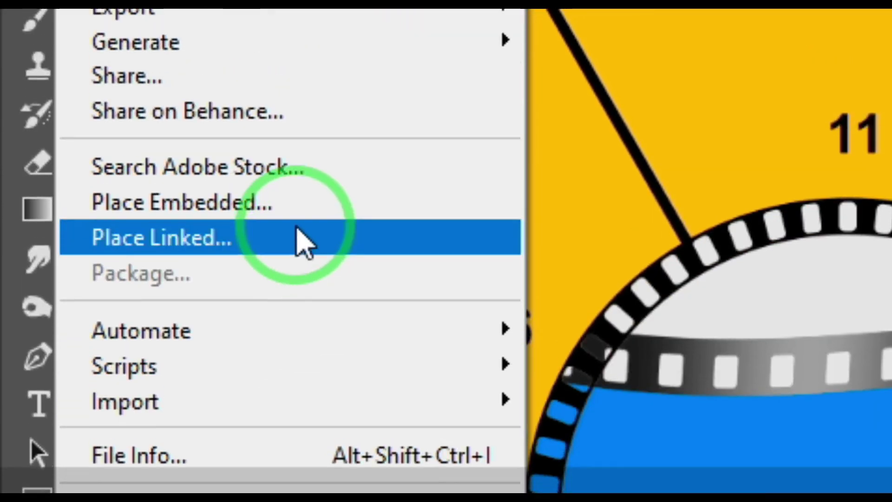
pyautogui.click(279, 254)
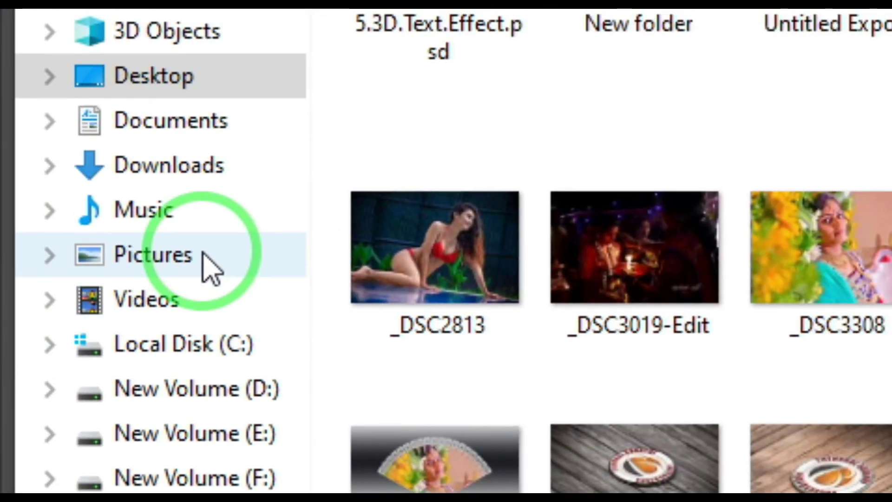
pyautogui.click(183, 211)
pyautogui.click(377, 172)
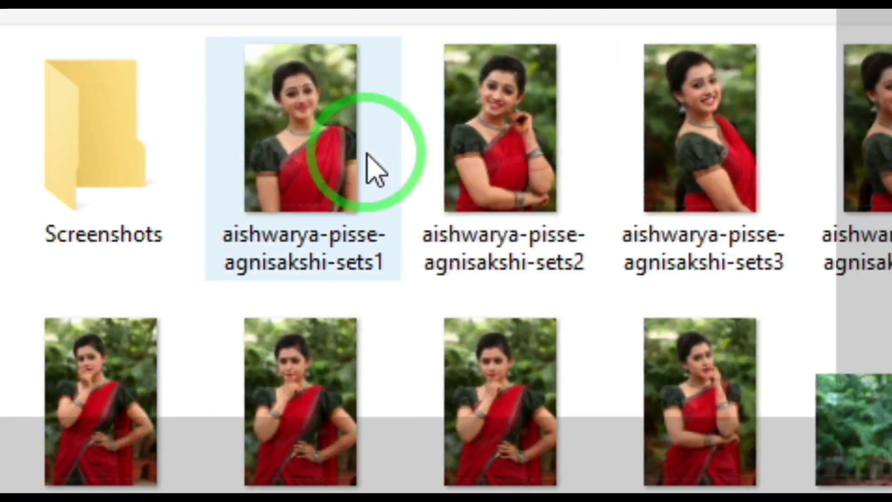
pyautogui.click(539, 172)
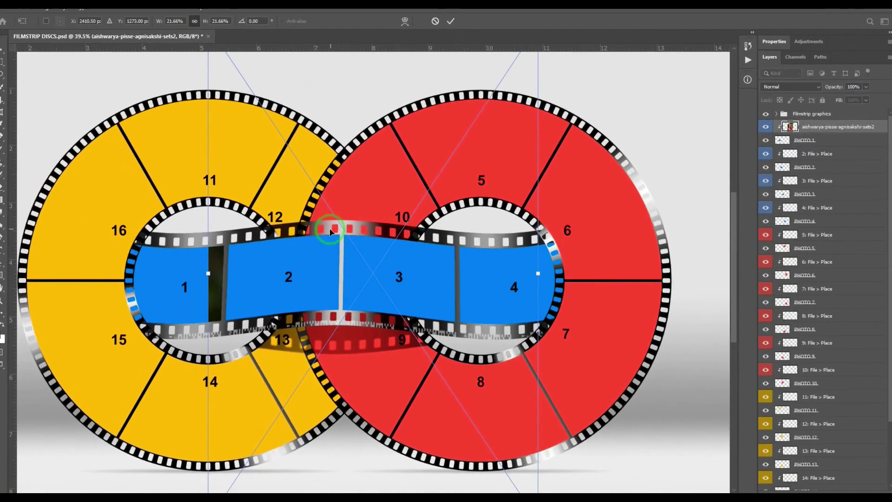
# Scale down and position the placed portrait so the face fills filmstrip frame 1, and commit the transform
pyautogui.moveTo(330, 232); pyautogui.dragTo(194, 338)
pyautogui.moveTo(376, 81); pyautogui.dragTo(293, 205)
pyautogui.moveTo(274, 262); pyautogui.dragTo(244, 269)
pyautogui.moveTo(259, 216); pyautogui.dragTo(250, 227)
pyautogui.moveTo(244, 265); pyautogui.dragTo(245, 259)
pyautogui.press('Return')
pyautogui.press('Return')
# Place aishwarya-pisse-agnisakshi-sets103 as an embedded file in the "2: File > Place" layer above PHOTO 2
pyautogui.press('z')
pyautogui.moveTo(235, 297); pyautogui.dragTo(529, 281)
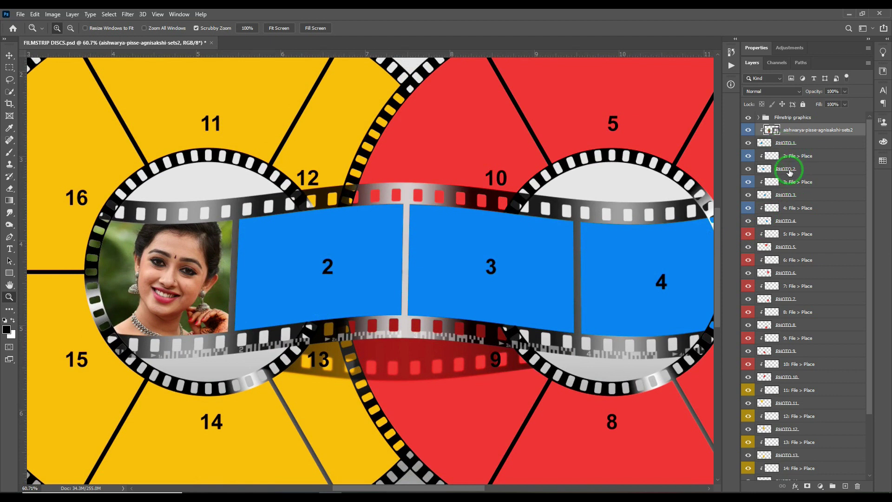
pyautogui.click(790, 171)
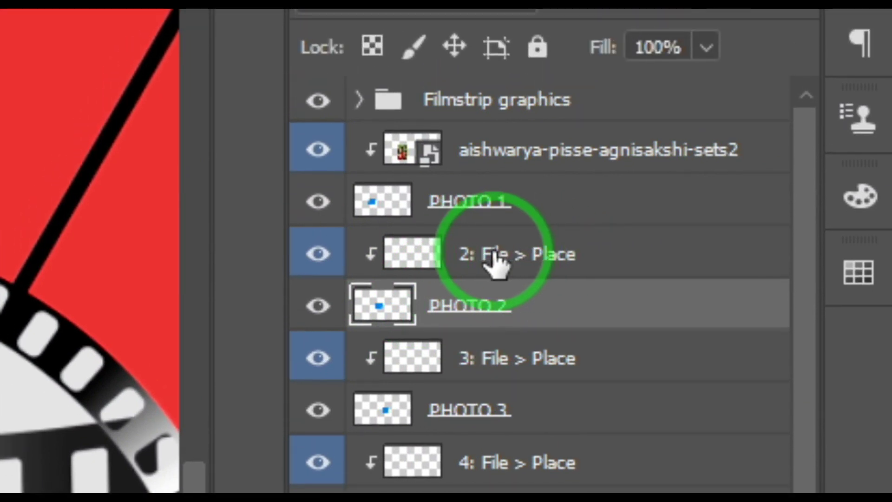
pyautogui.click(519, 260)
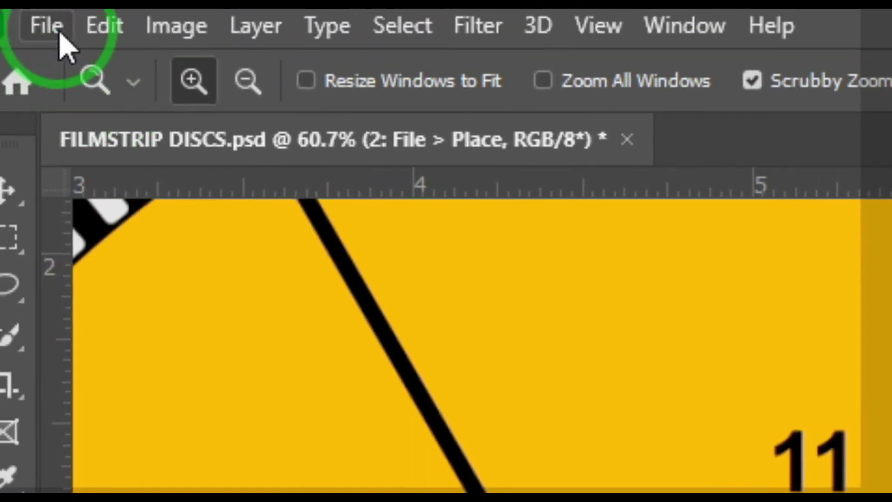
pyautogui.click(62, 34)
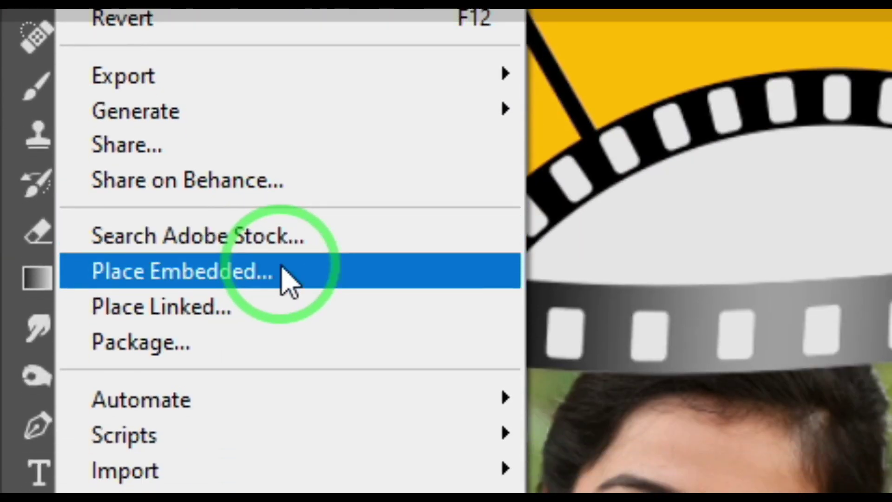
pyautogui.click(280, 268)
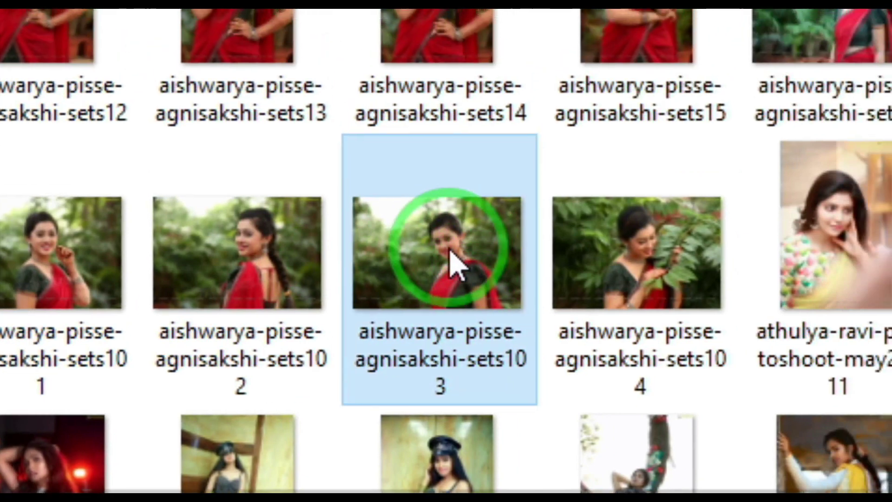
pyautogui.doubleClick(525, 222)
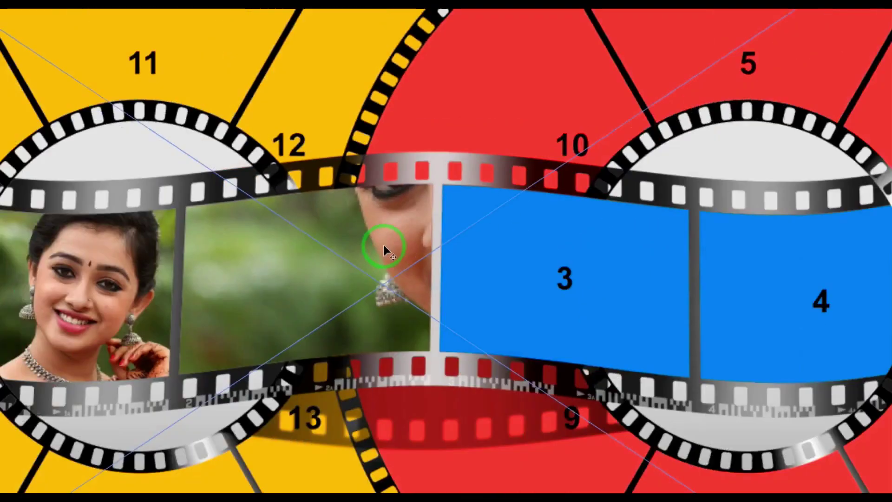
# Scale down and position the placed photo so the woman fits inside filmstrip frame 2, and commit the transform
pyautogui.hotkey('ctrl', '-')
pyautogui.hotkey('ctrl', '-')
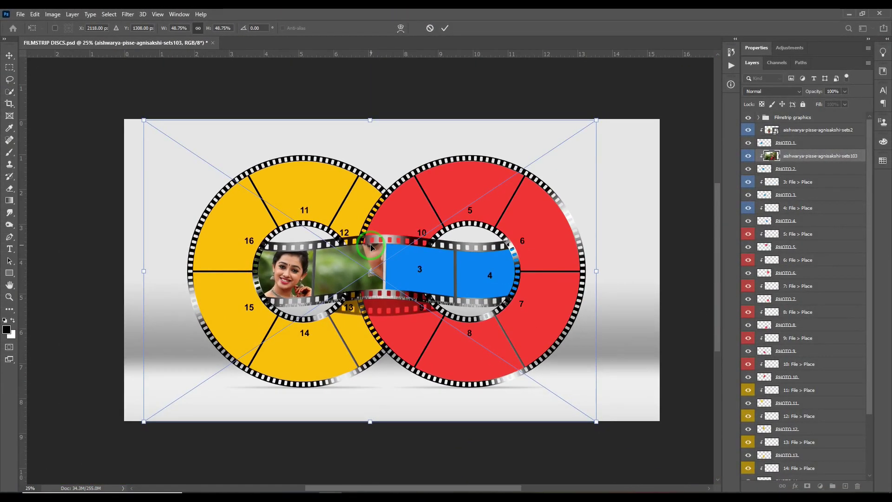
pyautogui.moveTo(596, 120); pyautogui.dragTo(427, 258)
pyautogui.moveTo(402, 271); pyautogui.dragTo(388, 273)
pyautogui.press('Return')
pyautogui.press('z')
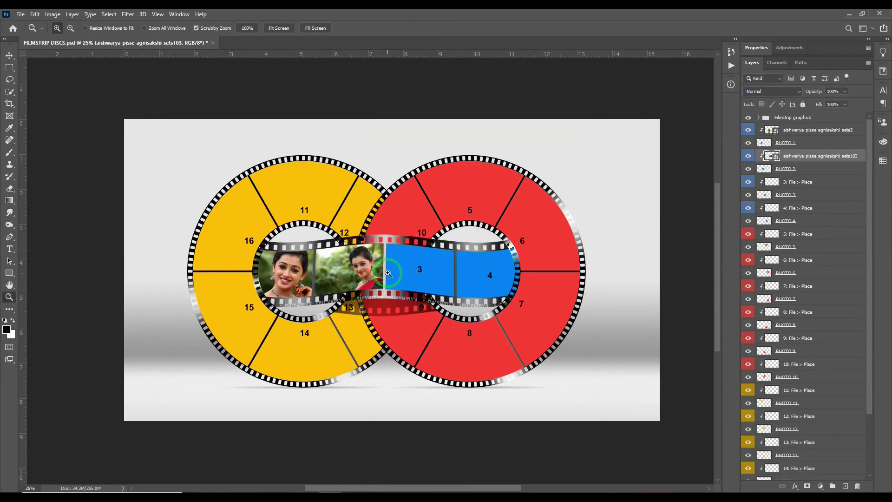
# Place aishwarya-pisse-agnisakshi-sets104 in the "3: File > Place" layer above PHOTO 3
pyautogui.click(790, 183)
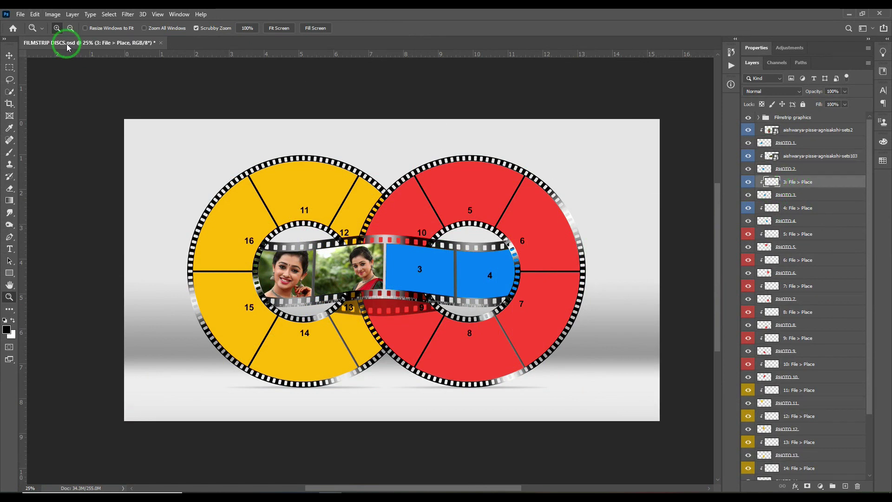
pyautogui.click(14, 15)
pyautogui.click(81, 193)
pyautogui.doubleClick(467, 219)
# Scale the placed photo to about 34.5% and position the face inside filmstrip frame 3, committing the transform
pyautogui.moveTo(618, 121); pyautogui.dragTo(559, 178)
pyautogui.moveTo(521, 211); pyautogui.dragTo(532, 224)
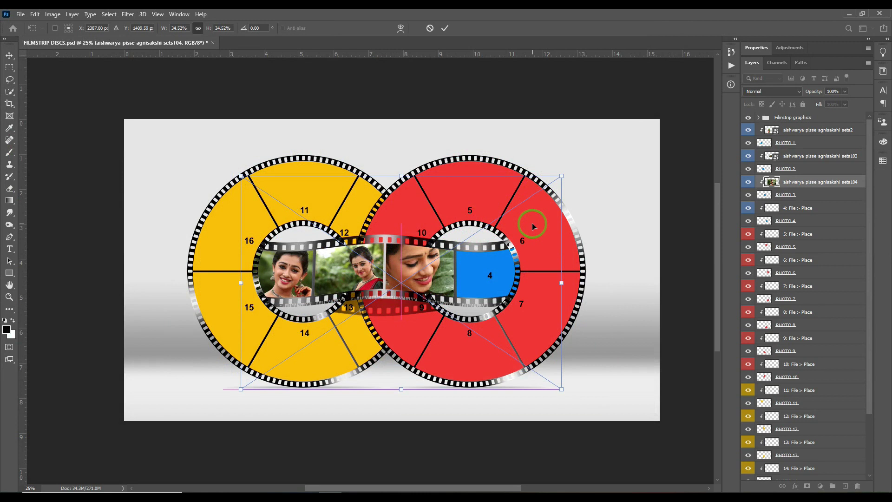
pyautogui.press('Return')
pyautogui.press('z')
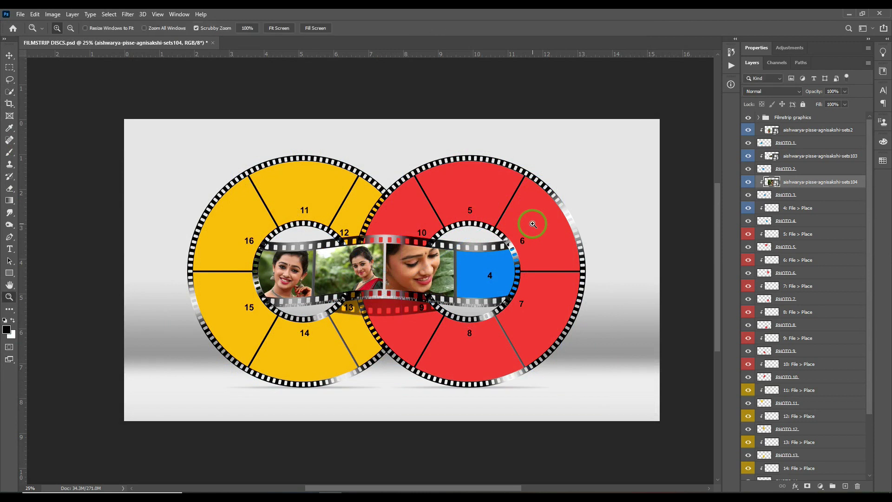
# Place aishwarya-pisse-agnisakshi-sets91 as an embedded file in the "4: File > Place" layer, scaling down and positioning the woman inside filmstrip frame 4
pyautogui.click(798, 210)
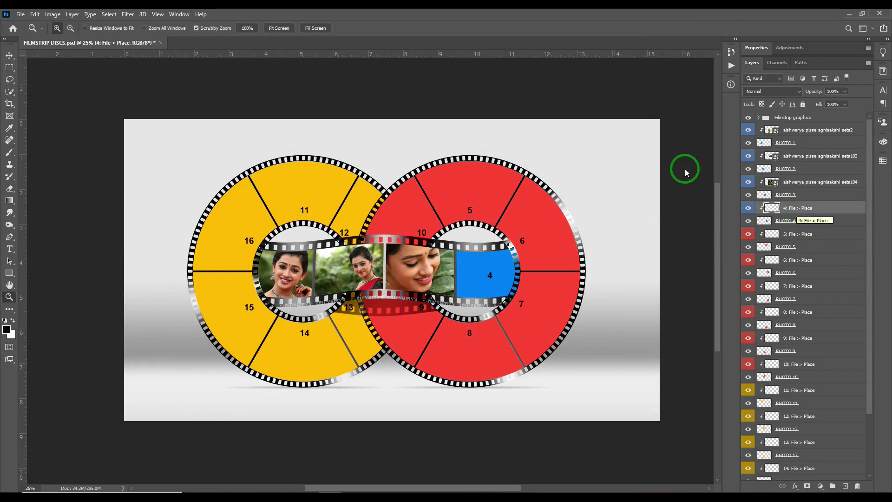
pyautogui.click(24, 15)
pyautogui.click(88, 201)
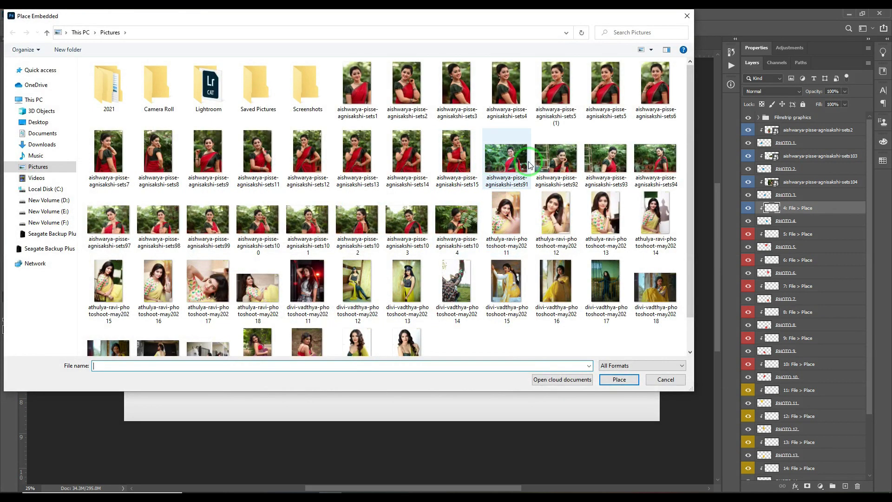
pyautogui.doubleClick(558, 200)
pyautogui.moveTo(513, 242); pyautogui.dragTo(554, 279)
pyautogui.moveTo(659, 156); pyautogui.dragTo(551, 265)
pyautogui.moveTo(472, 302); pyautogui.dragTo(509, 291)
pyautogui.press('Return')
# Place aishwarya-pisse-agnisakshi-sets91 in the "5: File > Place" layer and position the face inside disc frame 5
pyautogui.click(797, 234)
pyautogui.click(20, 14)
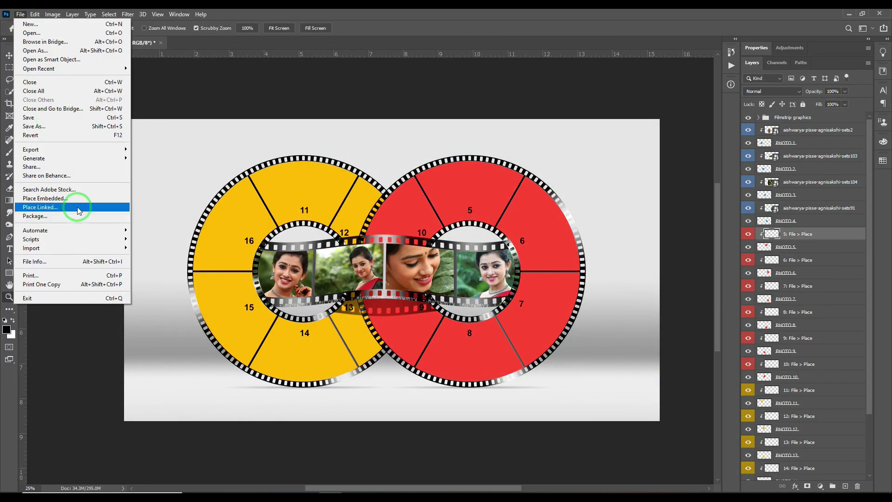
pyautogui.click(76, 203)
pyautogui.doubleClick(509, 160)
pyautogui.moveTo(510, 208); pyautogui.dragTo(534, 207)
pyautogui.press('Return')
# Place aishwarya-pisse-agnisakshi-sets92 in the "6: File > Place" layer, then scale it down and position it inside disc frame 6
pyautogui.click(797, 260)
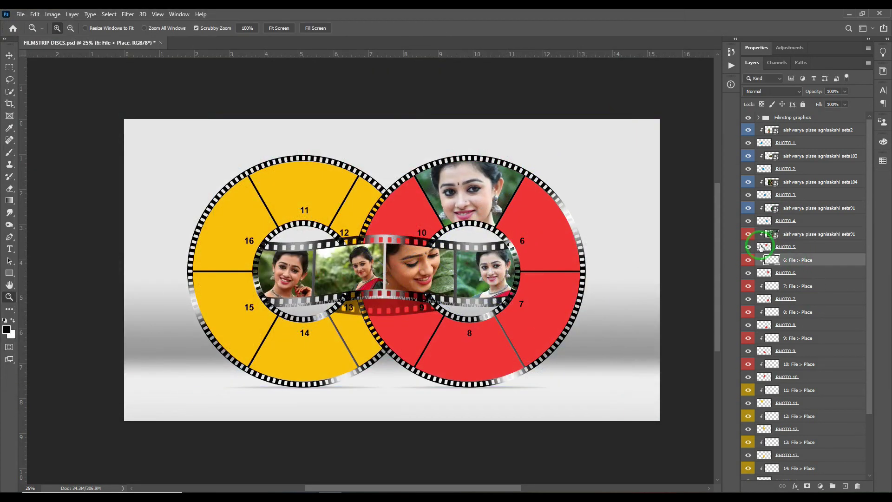
pyautogui.click(20, 15)
pyautogui.click(84, 198)
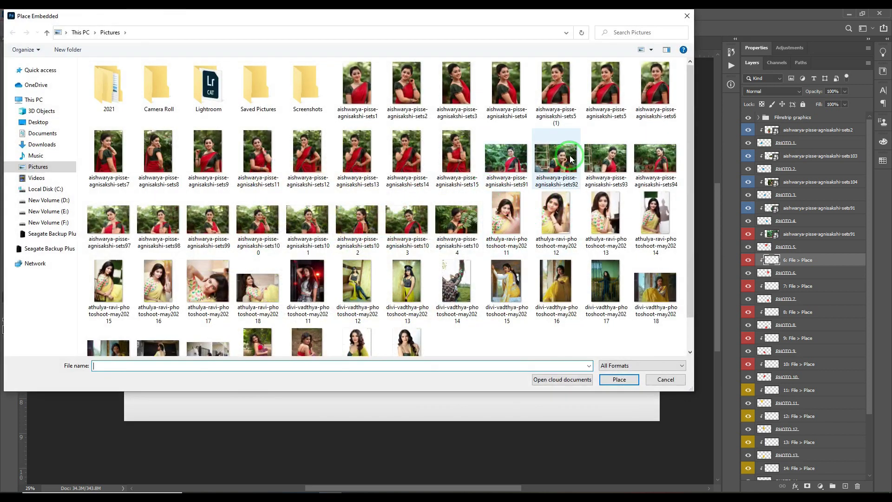
pyautogui.doubleClick(574, 172)
pyautogui.keyDown('alt'); pyautogui.moveTo(617, 119); pyautogui.dragTo(500, 198); pyautogui.keyUp('alt')
pyautogui.moveTo(458, 247); pyautogui.dragTo(563, 212)
pyautogui.press('Return')
# Place aishwarya-pisse-agnisakshi-sets13 in the "7: File > Place" layer, scaling and positioning the photo so the face fits disc frame 7
pyautogui.click(827, 285)
pyautogui.click(21, 14)
pyautogui.click(81, 198)
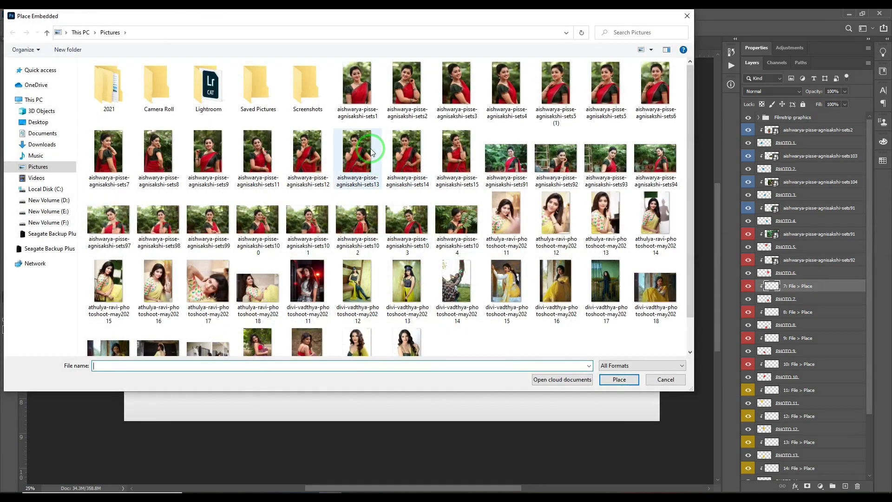
pyautogui.doubleClick(359, 153)
pyautogui.moveTo(368, 244); pyautogui.dragTo(526, 337)
pyautogui.keyDown('alt'); pyautogui.moveTo(649, 212); pyautogui.dragTo(618, 258); pyautogui.keyUp('alt')
pyautogui.moveTo(594, 300); pyautogui.dragTo(584, 292)
pyautogui.press('Return')
# Place aishwarya-pisse-agnisakshi-sets15 in the "8: File > Place" layer, scaled down and positioned so the woman fits disc frame 8
pyautogui.click(791, 313)
pyautogui.click(21, 14)
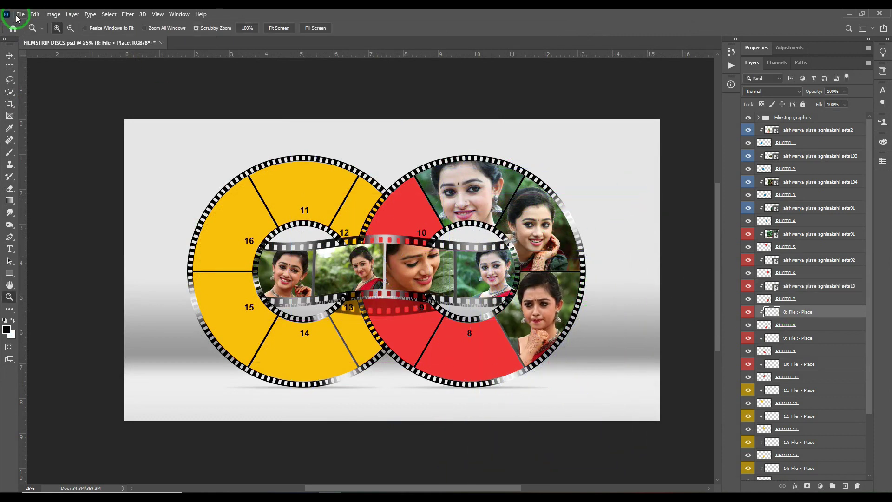
pyautogui.click(45, 199)
pyautogui.doubleClick(465, 149)
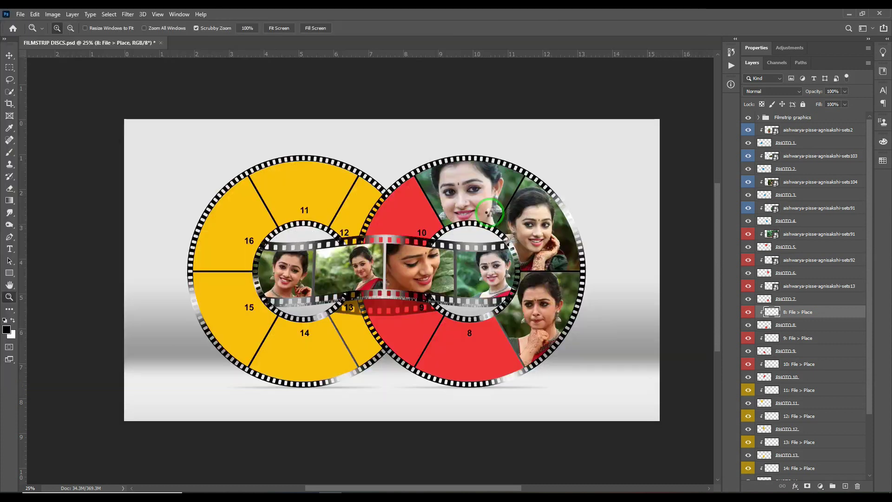
pyautogui.moveTo(513, 396); pyautogui.dragTo(505, 404)
pyautogui.keyDown('alt'); pyautogui.moveTo(549, 177); pyautogui.dragTo(503, 248); pyautogui.keyUp('alt')
pyautogui.moveTo(499, 297); pyautogui.dragTo(516, 347)
pyautogui.press('Return')
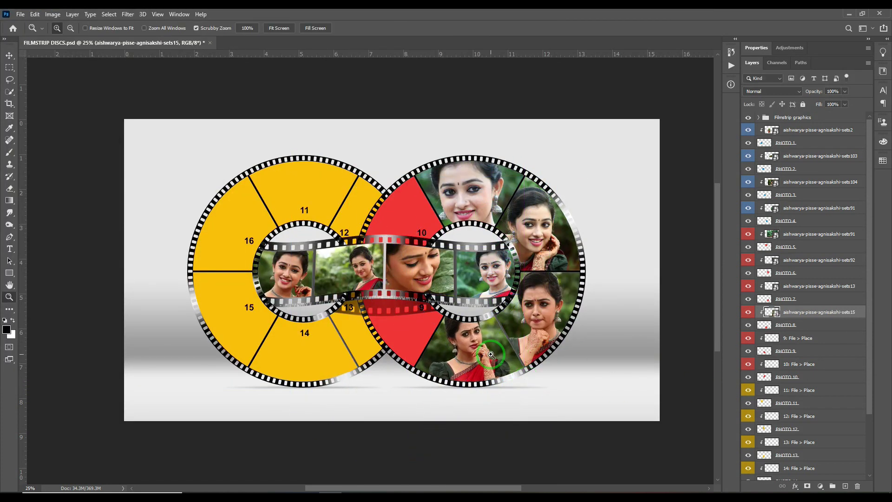
# Place aishwarya-pisse-agnisakshi-sets103 in the "9: File > Place" layer so the face fills disc frame 9, and commit it
pyautogui.scroll(1, 486, 356)
pyautogui.click(807, 338)
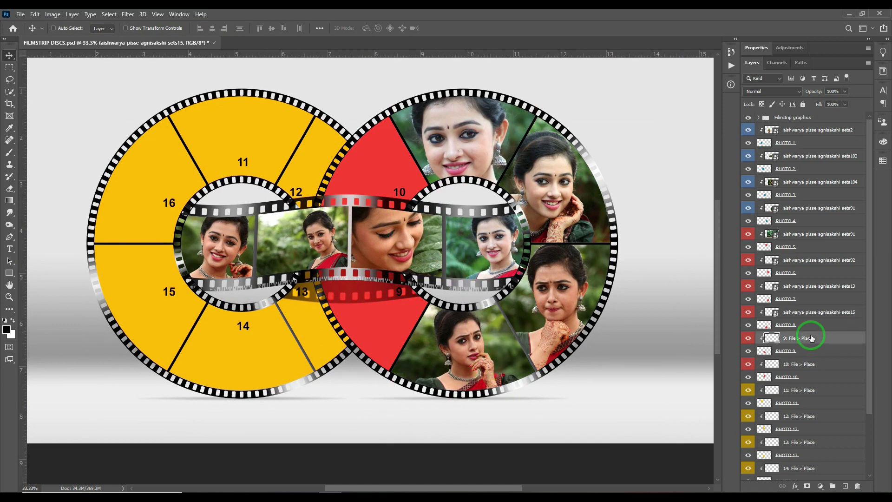
pyautogui.click(18, 18)
pyautogui.click(86, 203)
pyautogui.doubleClick(404, 223)
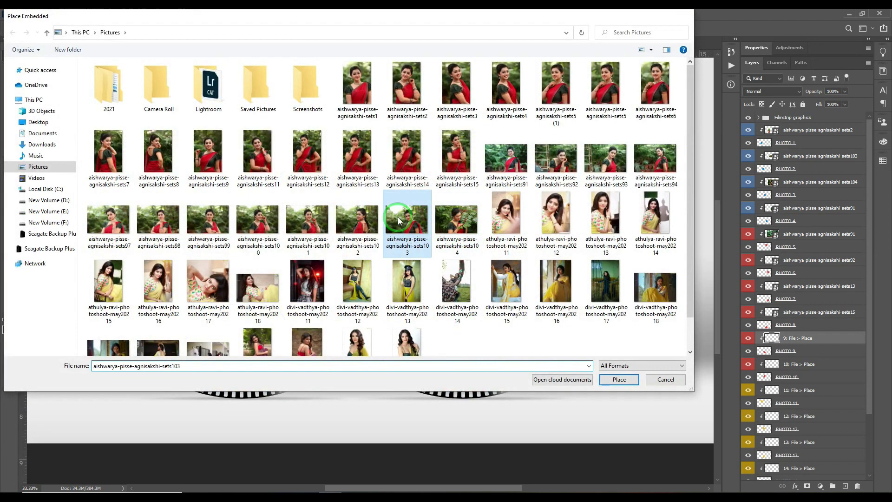
pyautogui.press('Return')
# Place aishwarya-pisse-agnisakshi-sets102 in the "10: File > Place" layer and adjust its size and position to show the face in disc frame 10
pyautogui.click(798, 364)
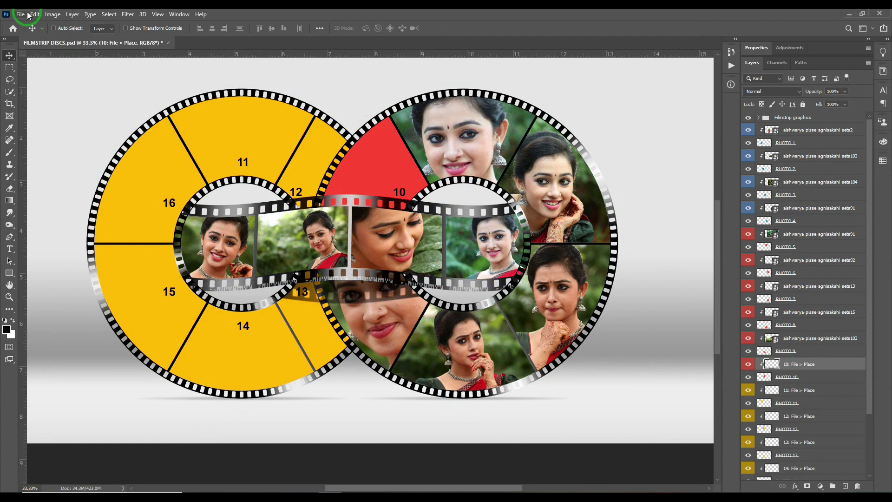
pyautogui.click(21, 14)
pyautogui.click(45, 198)
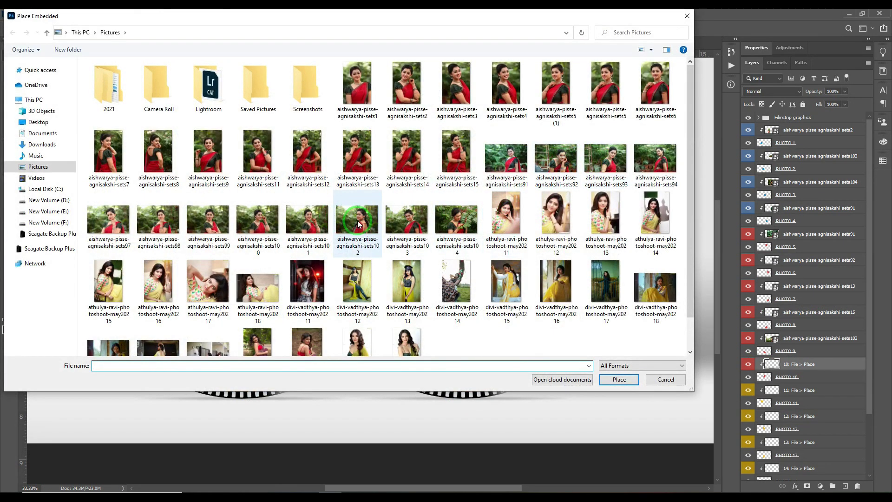
pyautogui.doubleClick(397, 222)
pyautogui.moveTo(397, 220); pyautogui.dragTo(388, 181)
pyautogui.moveTo(665, 209); pyautogui.dragTo(523, 237)
pyautogui.press('Return')
# Place aishwarya-pisse-agnisakshi-sets3 in the "11: File > Place" layer, scaling and positioning the photo so the face fills disc frame 11
pyautogui.scroll(-3, 820, 363)
pyautogui.click(810, 331)
pyautogui.click(20, 14)
pyautogui.click(88, 198)
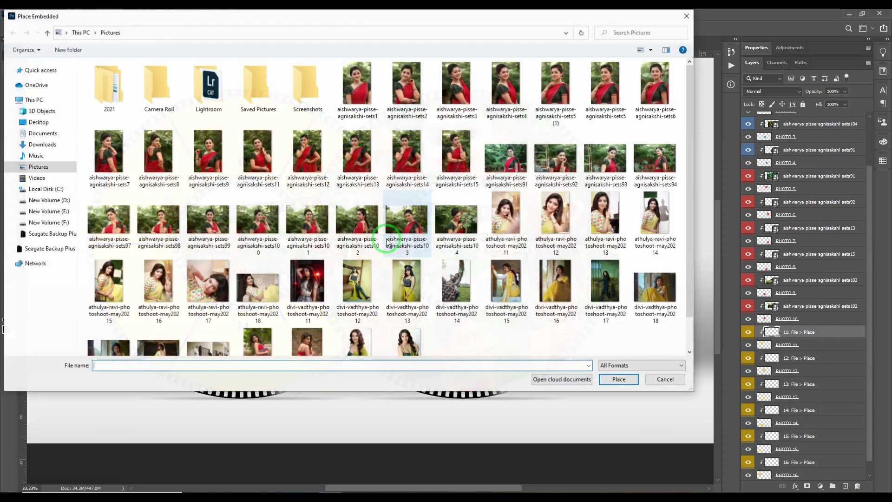
pyautogui.doubleClick(458, 88)
pyautogui.moveTo(327, 195); pyautogui.dragTo(199, 172)
pyautogui.moveTo(375, 224); pyautogui.dragTo(330, 224)
pyautogui.moveTo(301, 237); pyautogui.dragTo(307, 226)
pyautogui.press('Return')
# Place aishwarya-pisse-agnisakshi-sets5 (1) in the "12: File > Place" layer and fit the woman inside the narrow disc frame 12
pyautogui.click(794, 358)
pyautogui.click(21, 14)
pyautogui.click(88, 198)
pyautogui.doubleClick(557, 90)
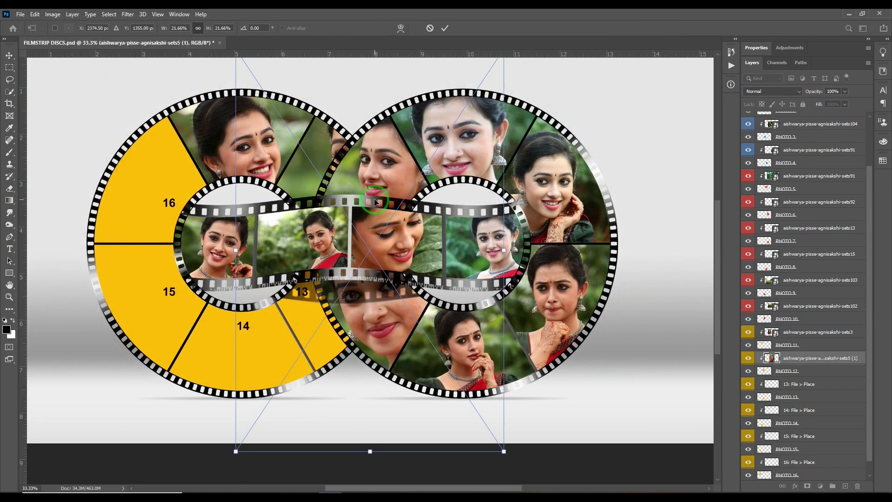
pyautogui.moveTo(345, 223); pyautogui.dragTo(331, 164)
pyautogui.press('Return')
# Place aishwarya-pisse-agnisakshi-sets100 in the "13: File > Place" layer, scaled down and positioned inside disc frame 13
pyautogui.click(20, 14)
pyautogui.click(80, 197)
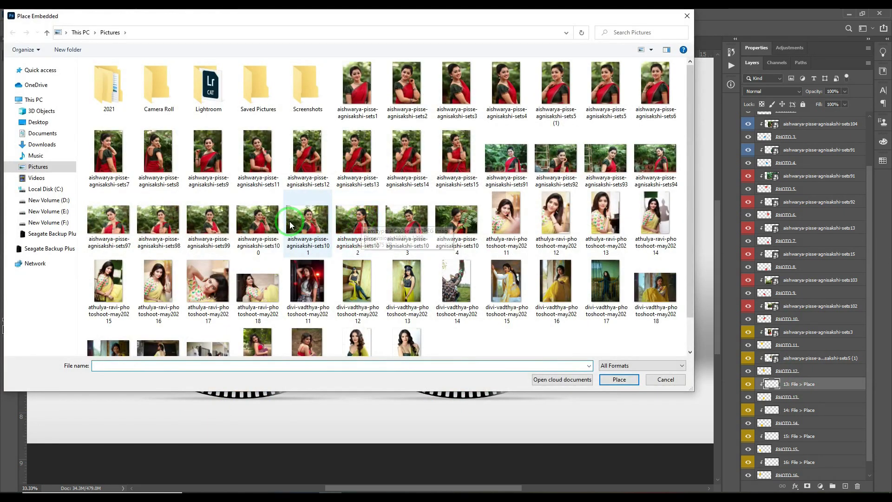
pyautogui.doubleClick(258, 219)
pyautogui.moveTo(614, 147); pyautogui.dragTo(443, 269)
pyautogui.moveTo(435, 308); pyautogui.dragTo(421, 299)
pyautogui.press('Return')
# Place aishwarya-pisse-agnisakshi-sets5 (1) in the "14: File > Place" layer, scaling and positioning the photo to show the woman in disc frame 14
pyautogui.click(801, 407)
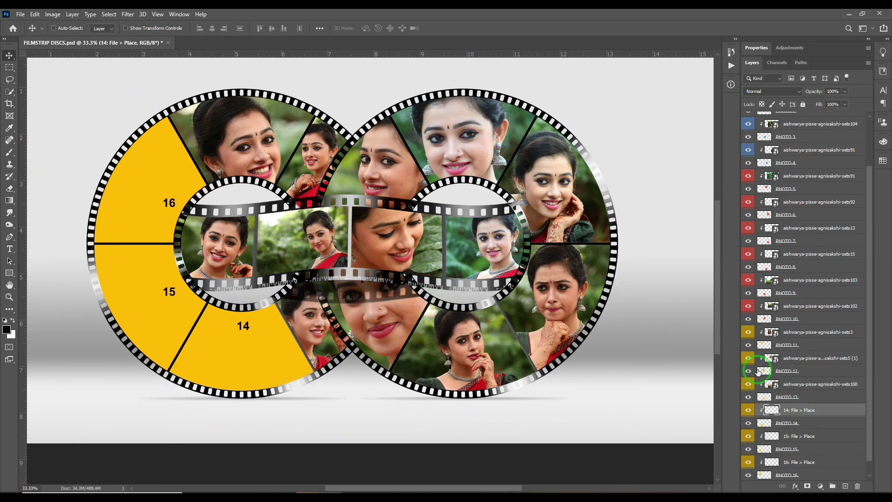
pyautogui.click(22, 15)
pyautogui.click(79, 198)
pyautogui.doubleClick(470, 144)
pyautogui.moveTo(273, 286); pyautogui.dragTo(160, 407)
pyautogui.moveTo(389, 165); pyautogui.dragTo(319, 270)
pyautogui.moveTo(295, 317); pyautogui.dragTo(282, 334)
pyautogui.moveTo(182, 384); pyautogui.dragTo(164, 377)
pyautogui.press('Return')
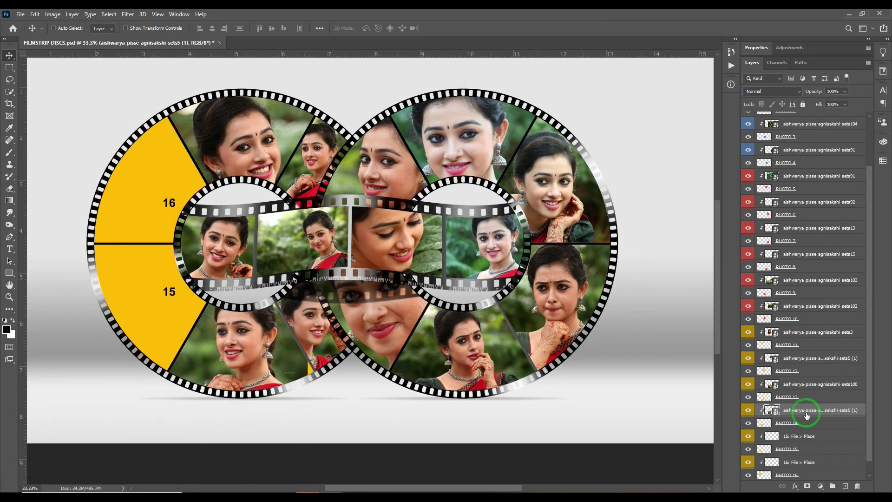
# Place aishwarya-pisse-agnisakshi-sets11 in the "15: File > Place" layer, scaled down and positioned so the woman fits disc frame 15
pyautogui.scroll(-1, 807, 415)
pyautogui.click(805, 421)
pyautogui.click(21, 15)
pyautogui.click(74, 197)
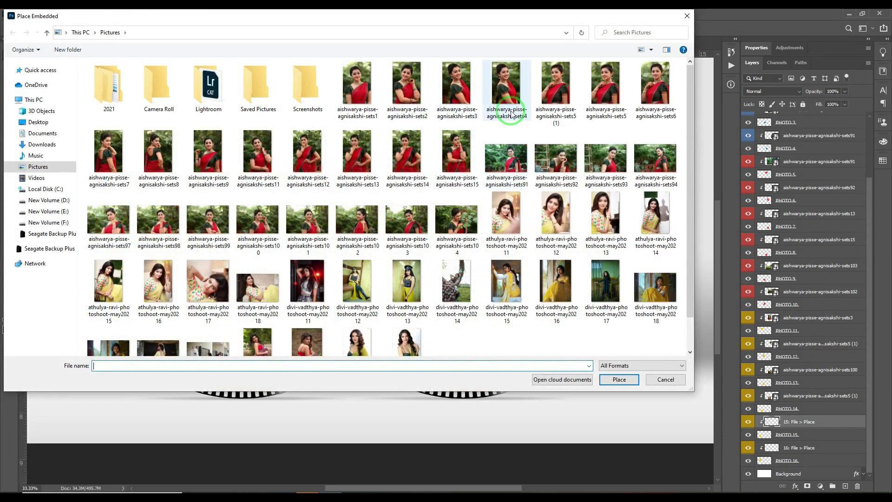
pyautogui.doubleClick(259, 158)
pyautogui.moveTo(263, 267); pyautogui.dragTo(82, 364)
pyautogui.moveTo(321, 146); pyautogui.dragTo(255, 247)
pyautogui.moveTo(229, 297); pyautogui.dragTo(187, 247)
pyautogui.press('Return')
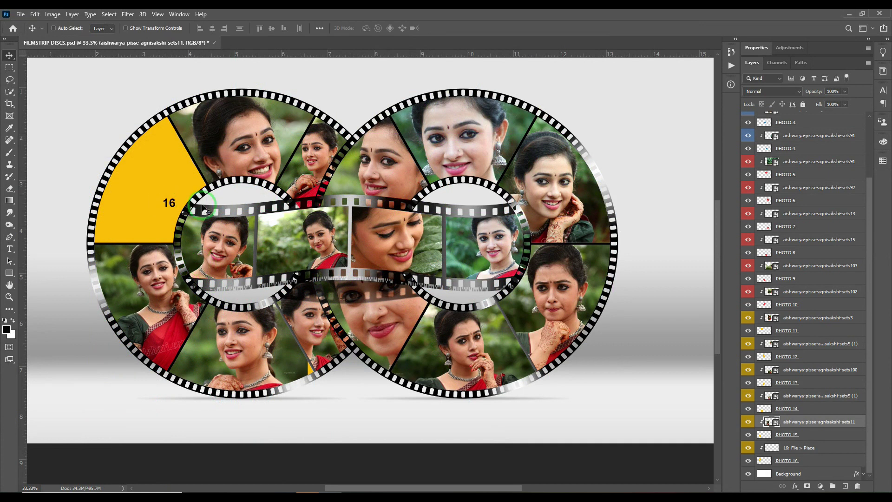
# Place aishwarya-pisse-agnisakshi-sets6 in the "16: File > Place" layer, scaled down and positioned inside disc frame 16
pyautogui.click(786, 461)
pyautogui.click(809, 447)
pyautogui.click(21, 14)
pyautogui.click(100, 200)
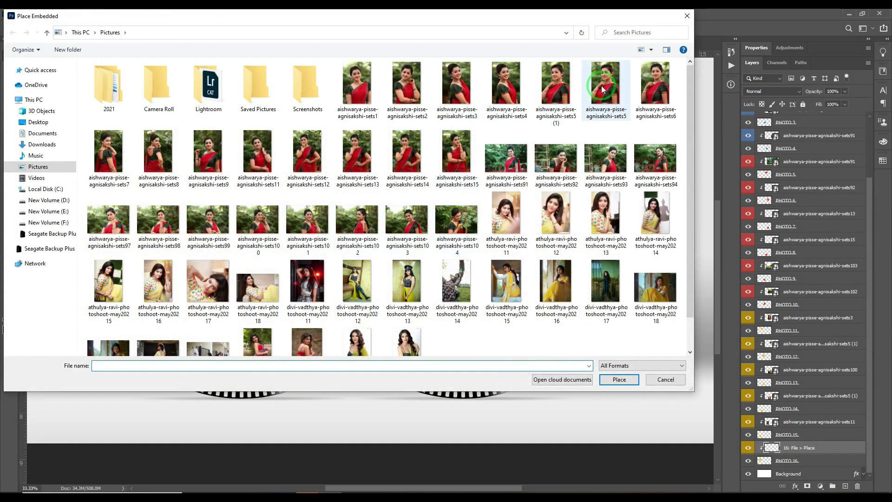
pyautogui.doubleClick(614, 100)
pyautogui.moveTo(108, 227); pyautogui.dragTo(86, 236)
pyautogui.moveTo(277, 64); pyautogui.dragTo(201, 178)
pyautogui.moveTo(186, 237); pyautogui.dragTo(194, 177)
pyautogui.press('Return')
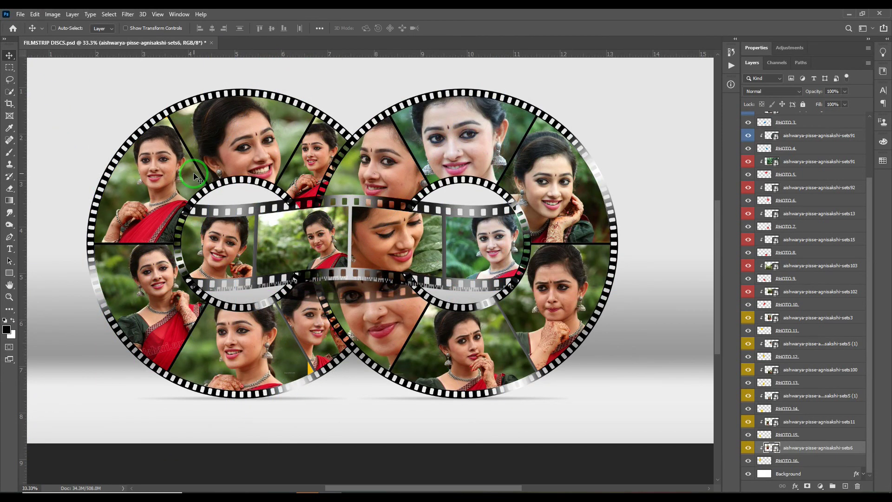
# Select the photo in disc frame 14, then shift and slightly enlarge it to cover the uncovered yellow corner beside frame 13
pyautogui.press('z')
pyautogui.moveTo(281, 285); pyautogui.dragTo(299, 166)
pyautogui.press('v')
pyautogui.rightClick(268, 235)
pyautogui.click(283, 250)
pyautogui.rightClick(274, 242)
pyautogui.click(280, 247)
pyautogui.moveTo(279, 246); pyautogui.dragTo(292, 247)
pyautogui.hotkey('ctrl', 't')
pyautogui.moveTo(61, 335); pyautogui.dragTo(44, 350)
pyautogui.press('Return')
# Examine the filled filmstrip discs up close and as a whole, with the interface around the canvas hidden
pyautogui.press('z')
pyautogui.moveTo(298, 261); pyautogui.dragTo(265, 253)
pyautogui.moveTo(275, 245); pyautogui.dragTo(229, 233)
pyautogui.moveTo(315, 202); pyautogui.dragTo(366, 281)
pyautogui.scroll(3, 483, 274)
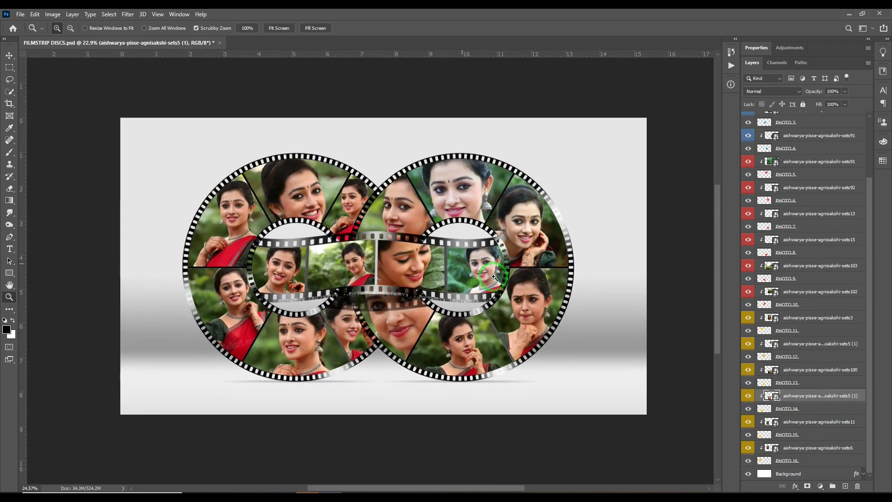
pyautogui.scroll(2, 363, 271)
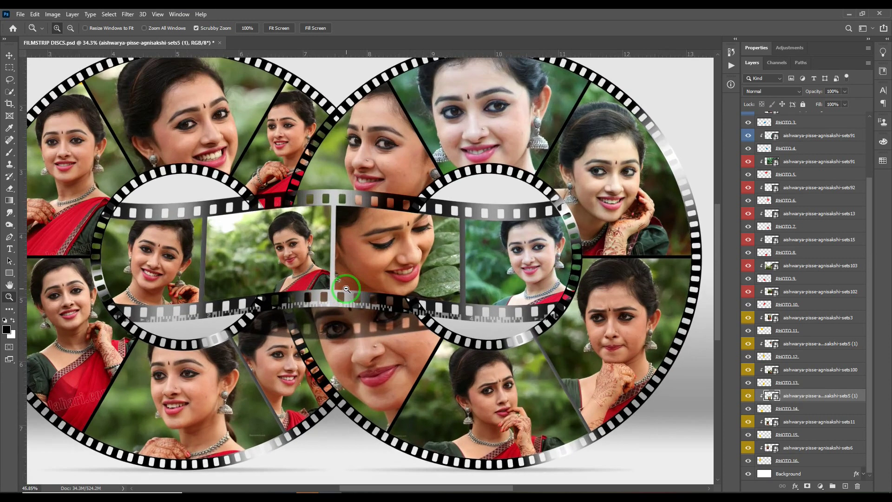
pyautogui.press('Tab')
pyautogui.moveTo(412, 272); pyautogui.dragTo(436, 271)
pyautogui.scroll(-2, 408, 265)
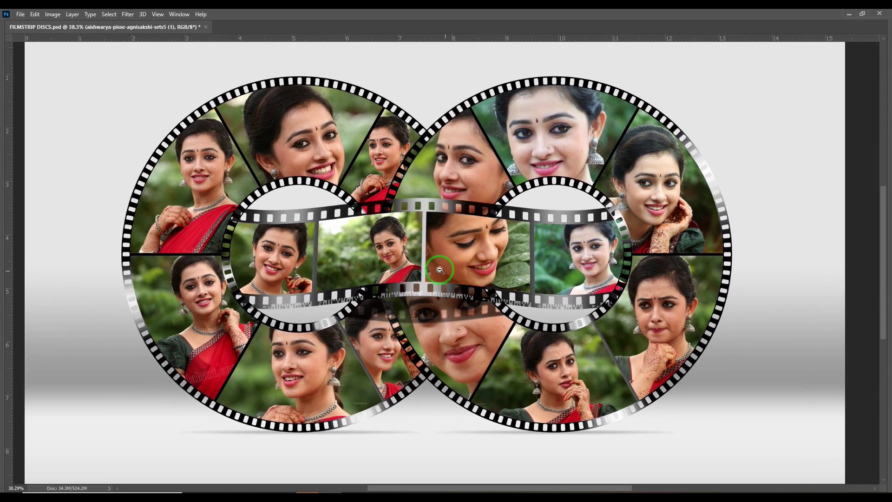